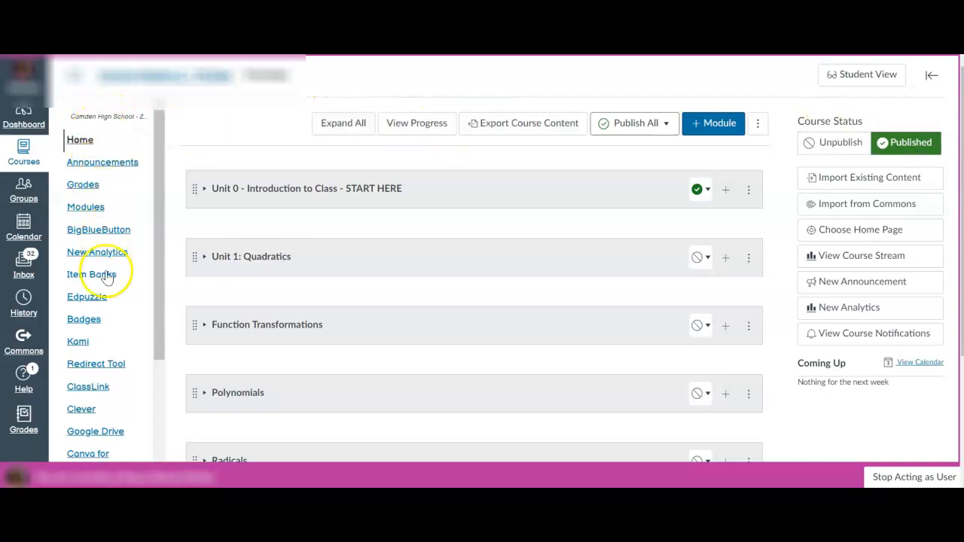
Step: Open the course's Assignments page
{"action": "scroll", "coordinate": [112, 351], "scroll_direction": "down", "scroll_amount": 3}
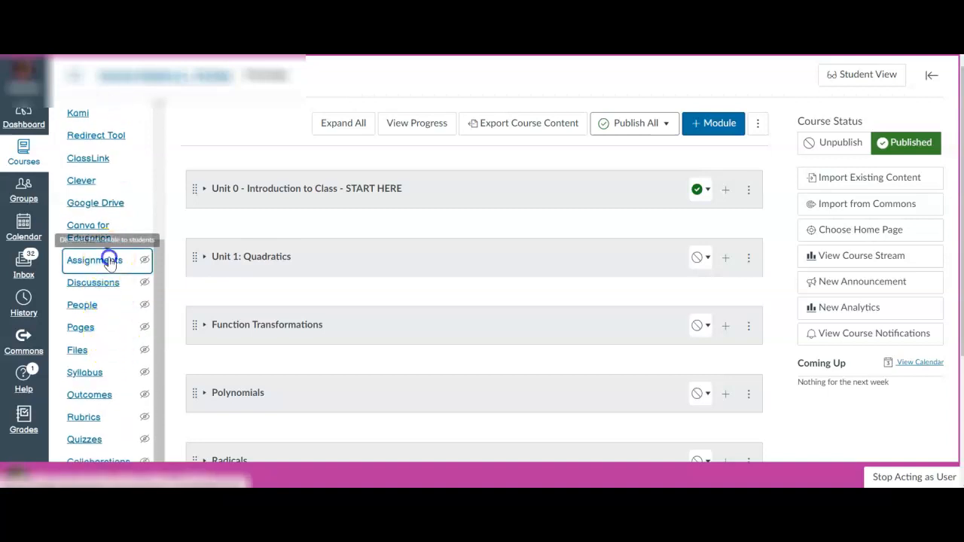
{"action": "left_click", "coordinate": [109, 261]}
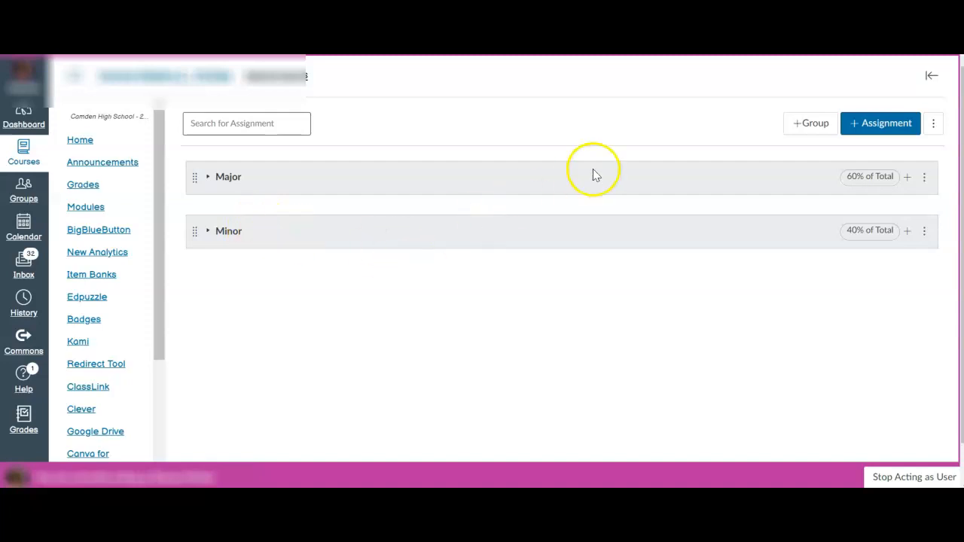
{"action": "left_click", "coordinate": [807, 128]}
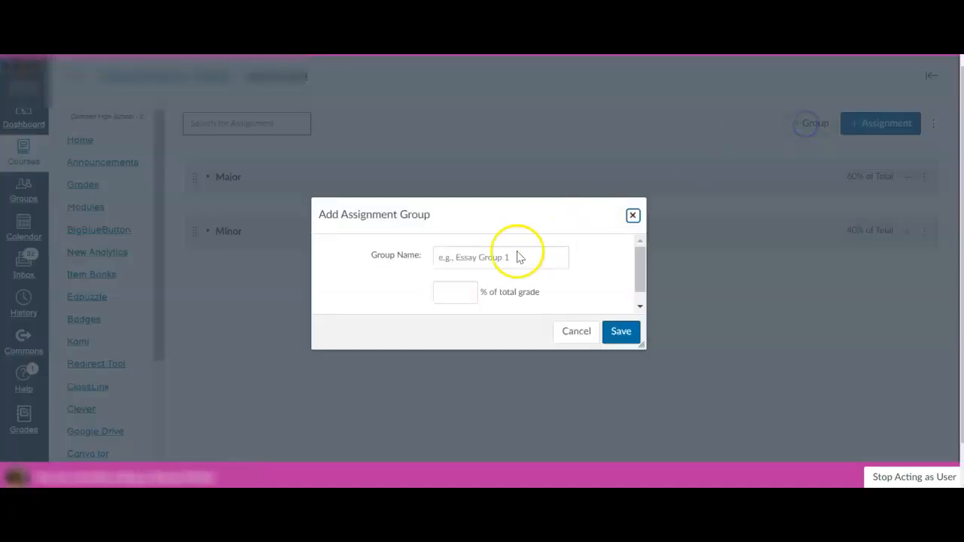
{"action": "left_click", "coordinate": [455, 257]}
{"action": "type", "text": "Ma"}
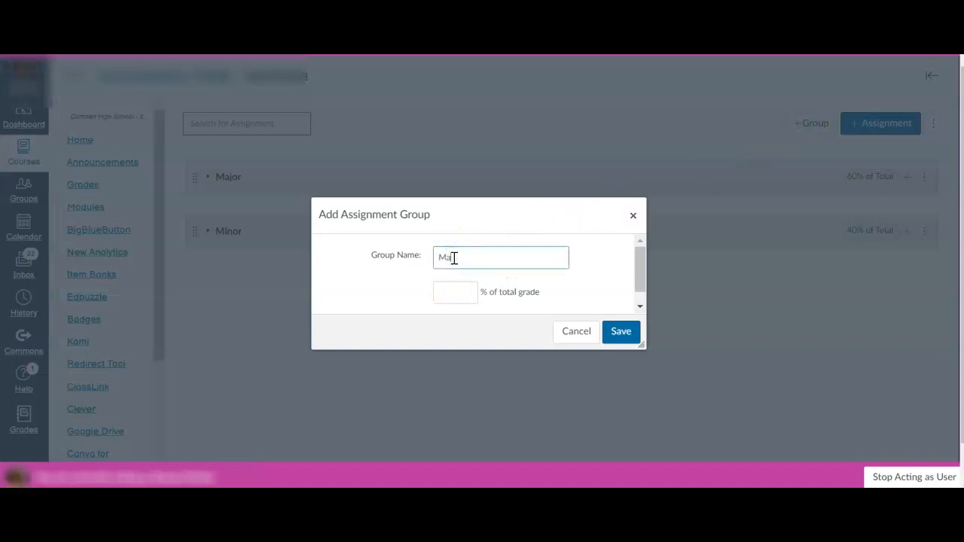
{"action": "left_click", "coordinate": [459, 297]}
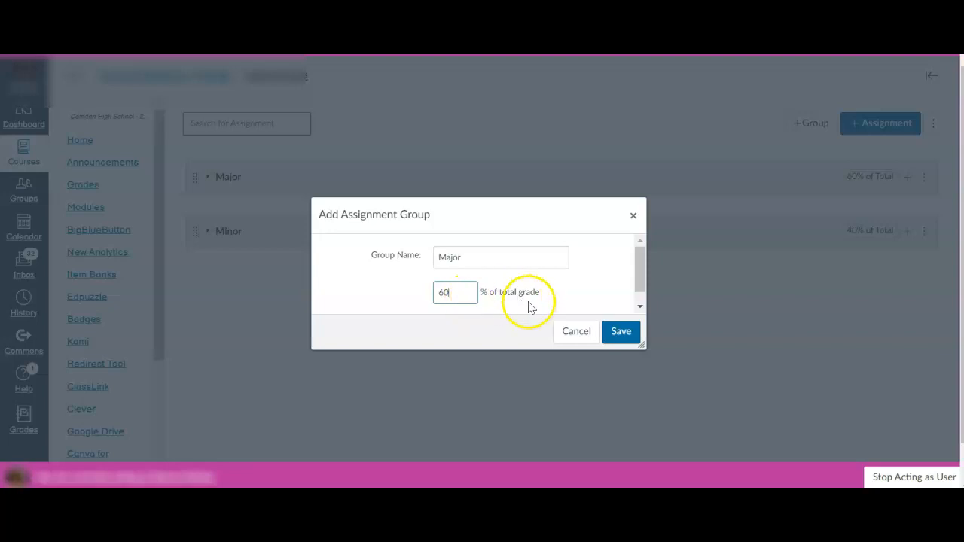
{"action": "left_click", "coordinate": [620, 335]}
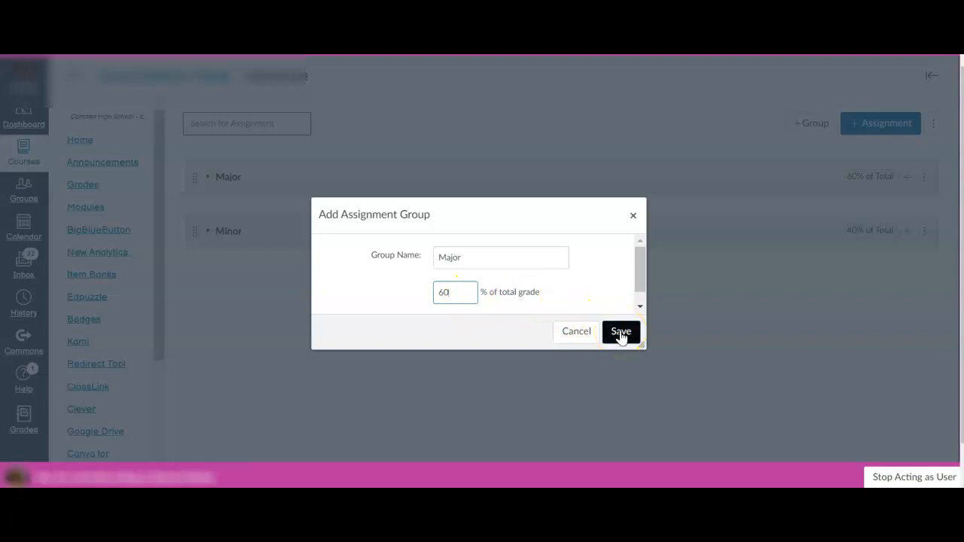
{"action": "left_click", "coordinate": [593, 341]}
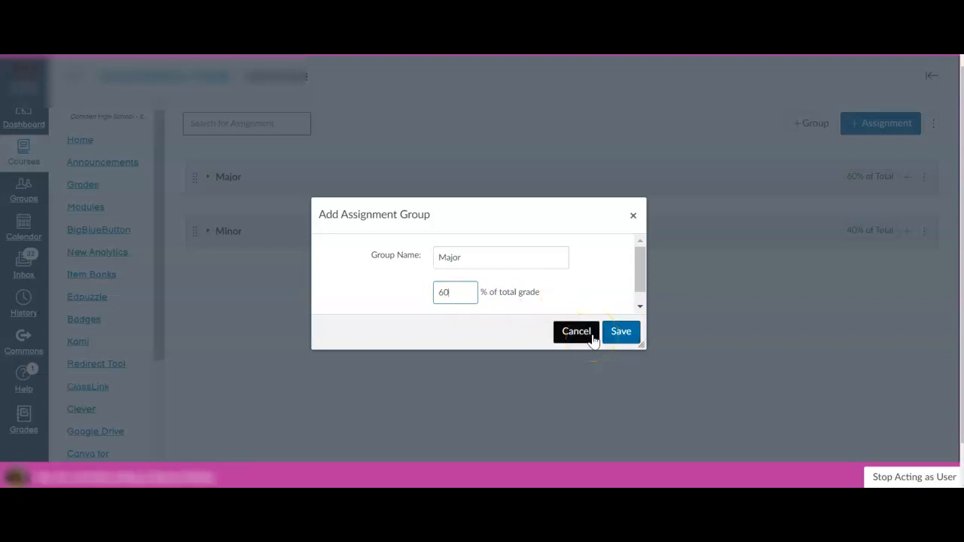
{"action": "left_click", "coordinate": [593, 340]}
{"action": "left_click", "coordinate": [801, 131]}
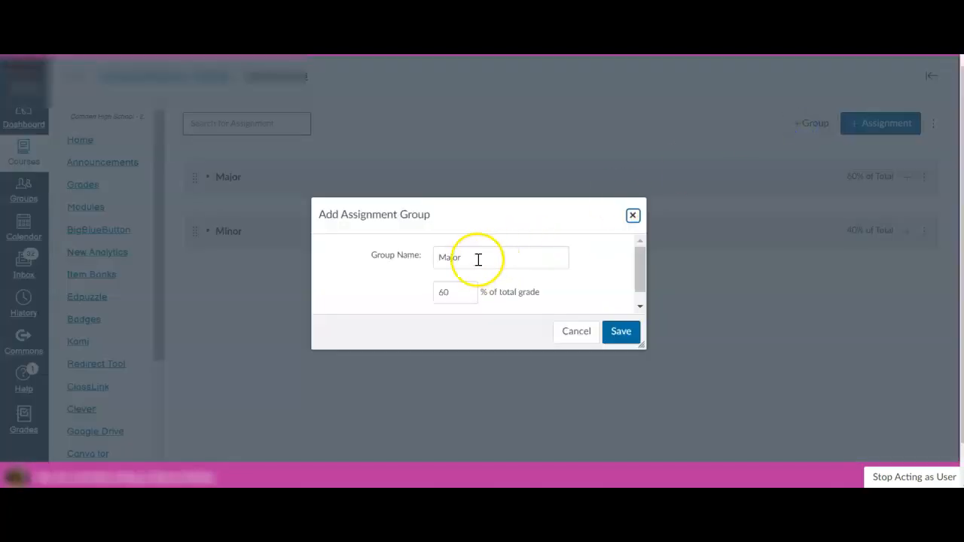
{"action": "left_click_drag", "start_coordinate": [477, 258], "coordinate": [370, 258]}
{"action": "type", "text": "Minor"}
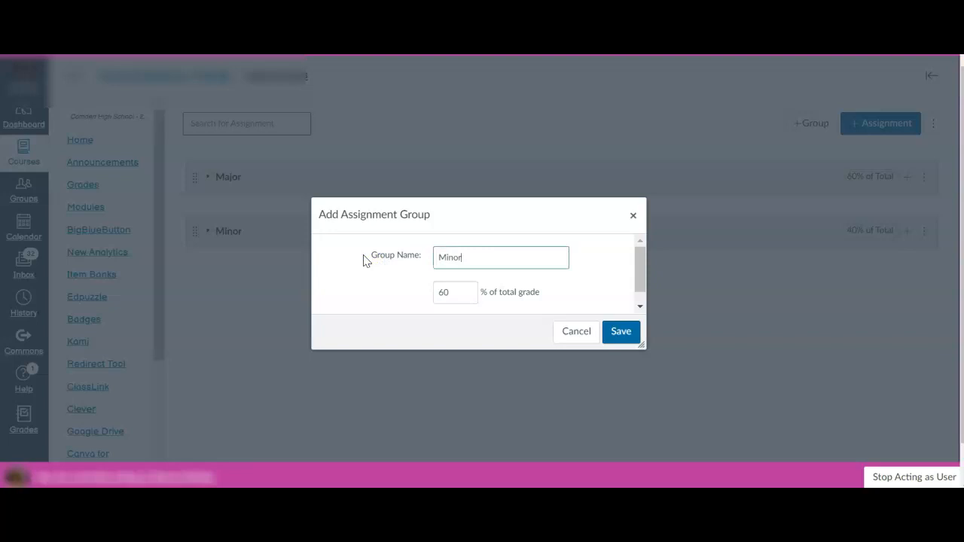
{"action": "double_click", "coordinate": [461, 295]}
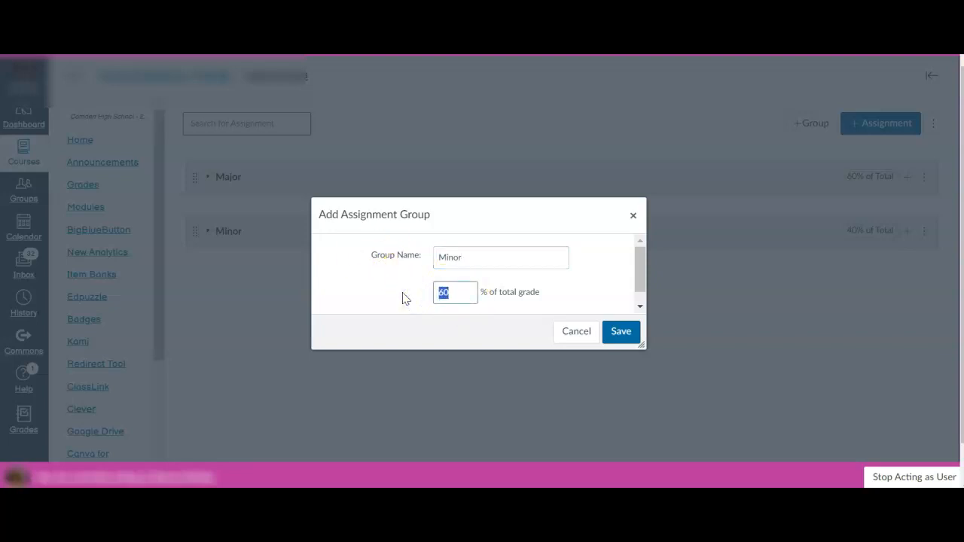
{"action": "left_click", "coordinate": [628, 340]}
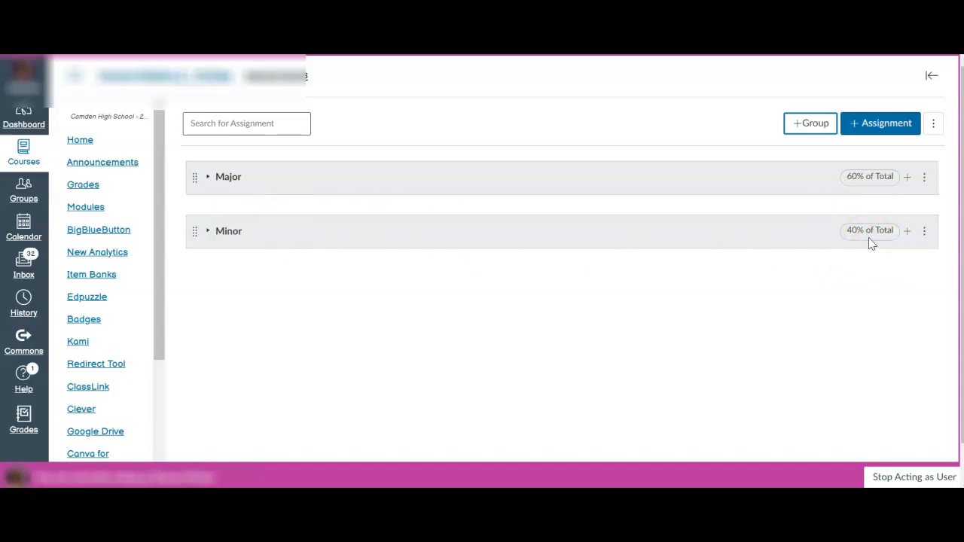
Step: Keep the final grade weighted by assignment groups in the Assignment Groups Weight settings and save them
{"action": "left_click", "coordinate": [934, 126]}
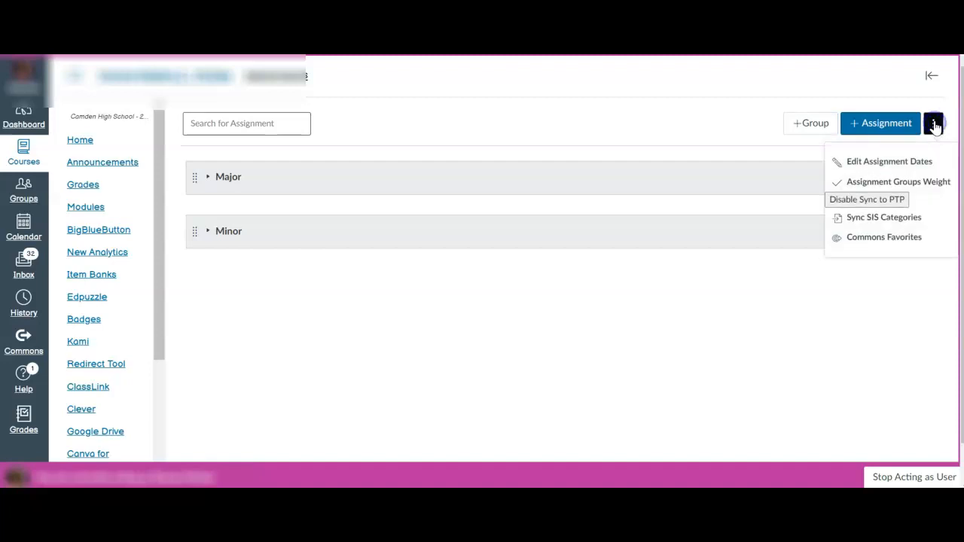
{"action": "left_click", "coordinate": [932, 184]}
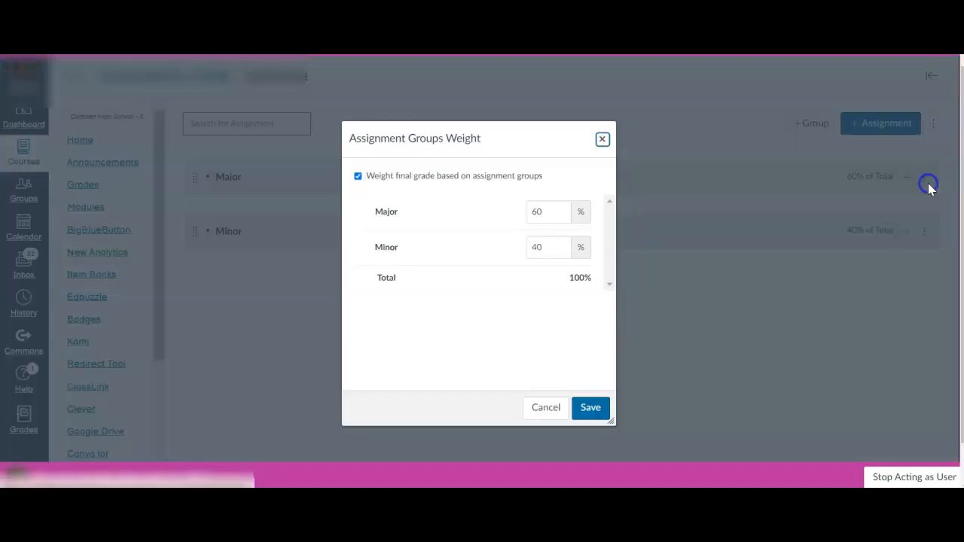
{"action": "left_click", "coordinate": [358, 177]}
{"action": "left_click", "coordinate": [358, 178]}
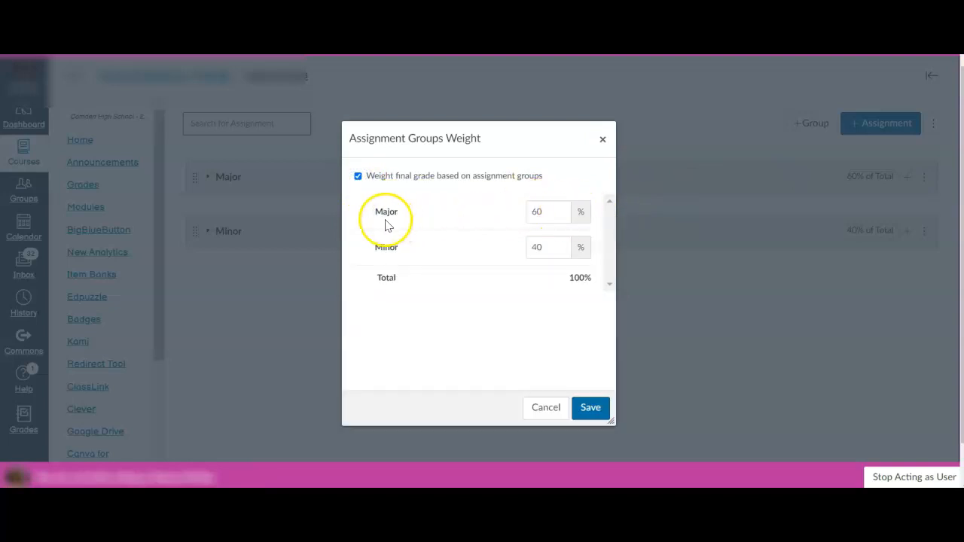
{"action": "left_click", "coordinate": [586, 411]}
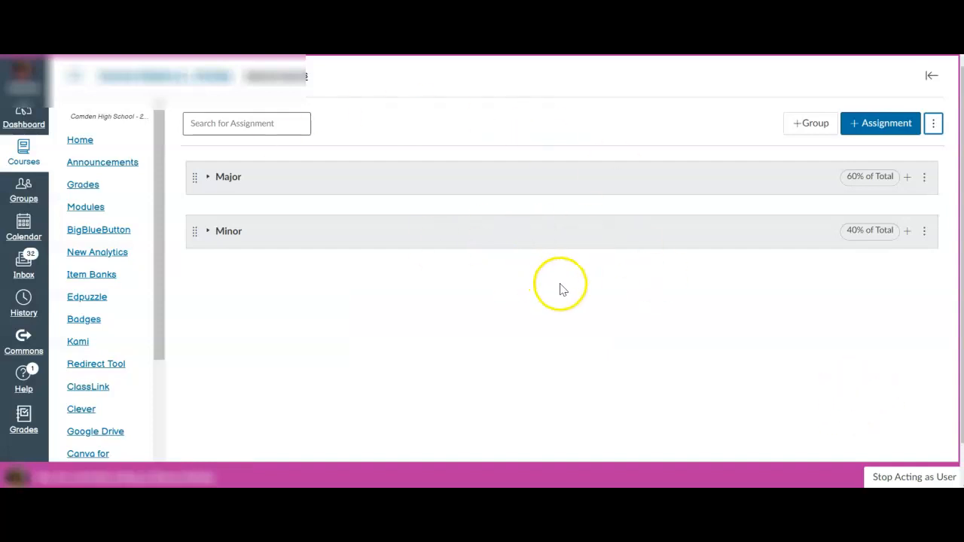
Step: Start syncing the SIS categories and associate the Major assignment group's section with the Major SIS category
{"action": "left_click", "coordinate": [935, 124]}
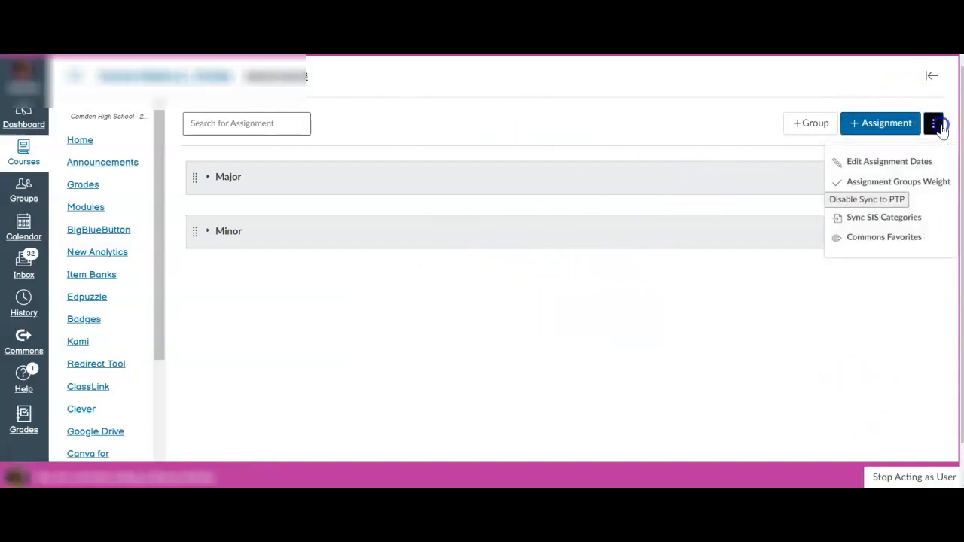
{"action": "left_click", "coordinate": [866, 221]}
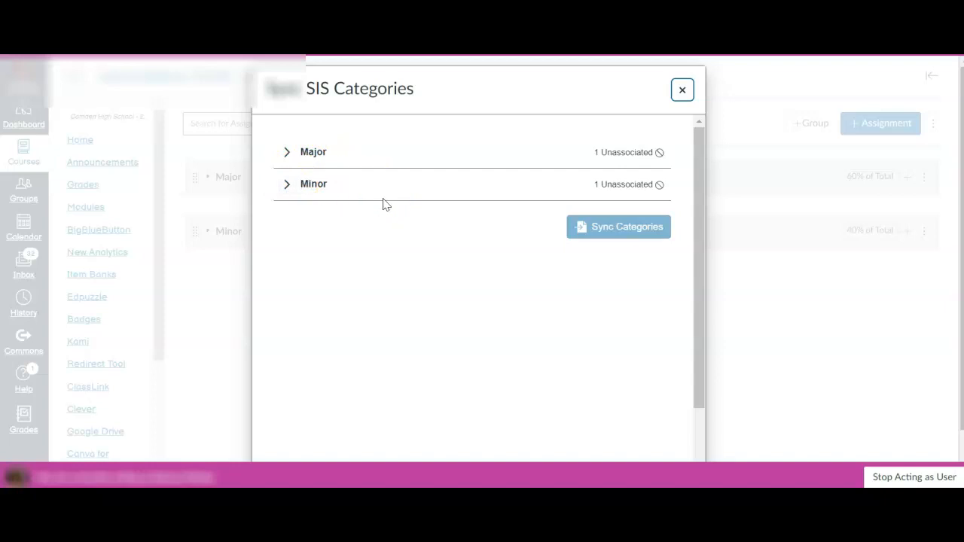
{"action": "left_click", "coordinate": [310, 155]}
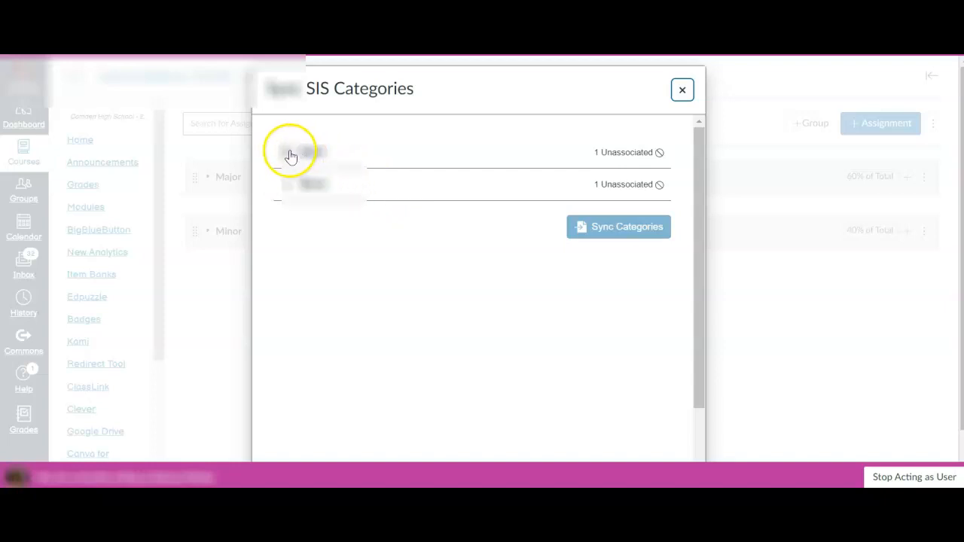
{"action": "left_click", "coordinate": [290, 156]}
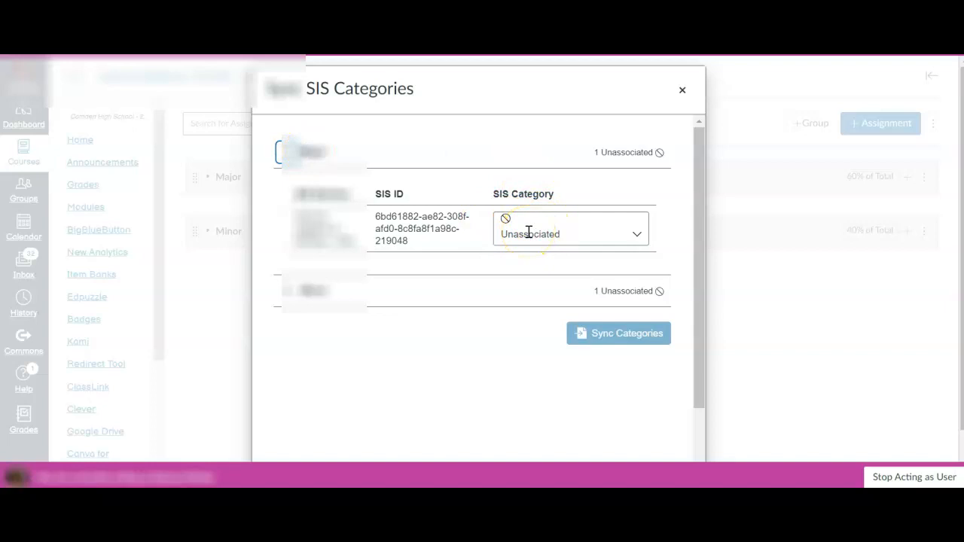
{"action": "left_click", "coordinate": [643, 241]}
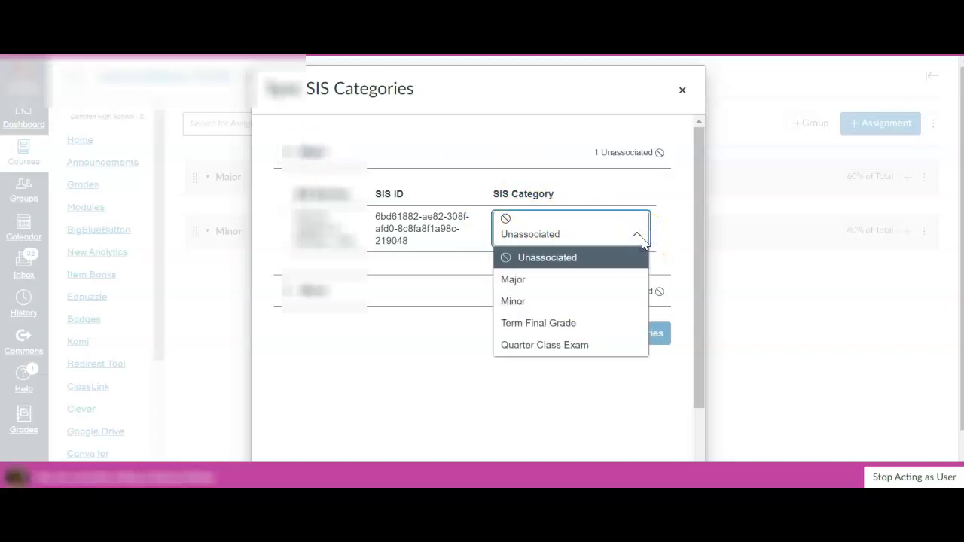
{"action": "left_click", "coordinate": [616, 281]}
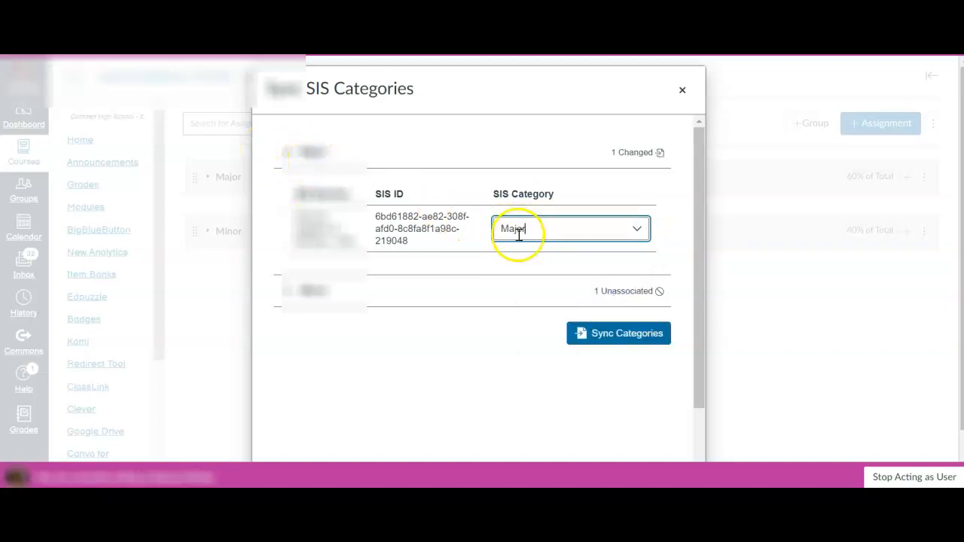
Step: Associate the Minor assignment group's section with the Minor SIS category
{"action": "left_click", "coordinate": [293, 299]}
{"action": "left_click", "coordinate": [544, 366]}
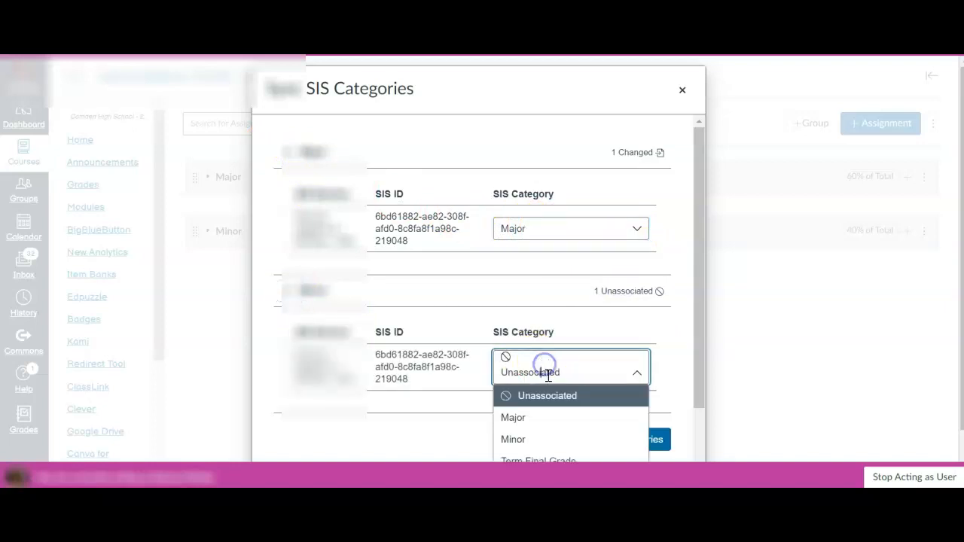
{"action": "left_click", "coordinate": [535, 441]}
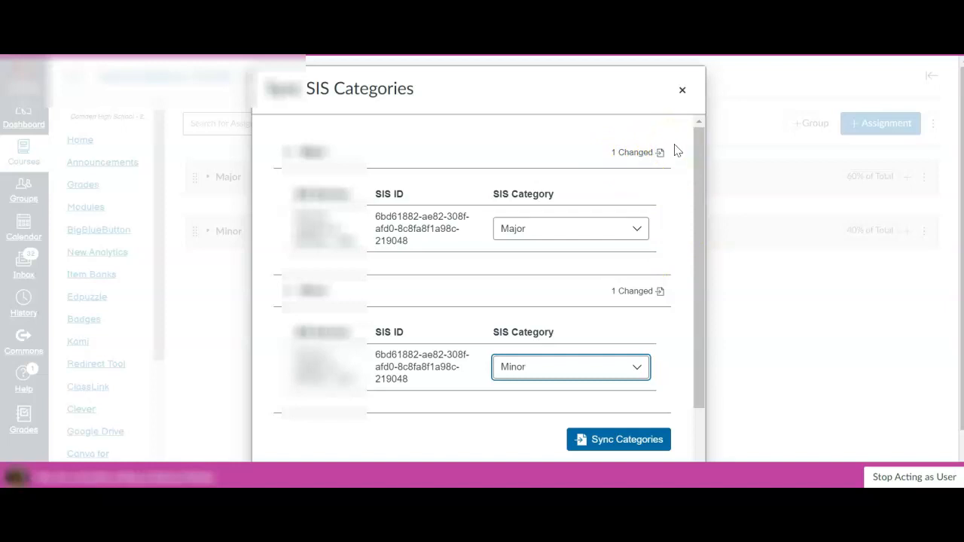
Step: Synchronize the Major and Minor category associations with the SIS and close the sync dialog
{"action": "scroll", "coordinate": [639, 324], "scroll_direction": "down", "scroll_amount": 2}
{"action": "left_click", "coordinate": [599, 368]}
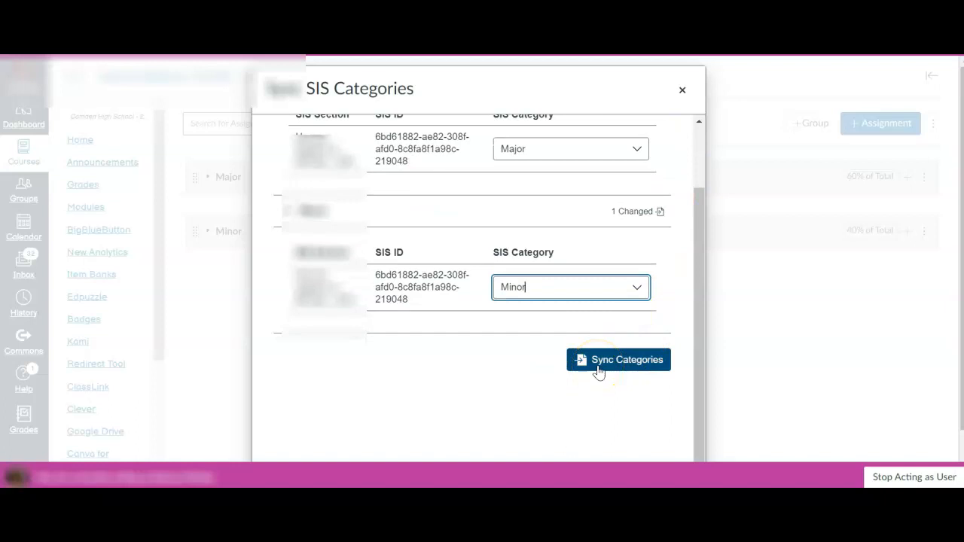
{"action": "left_click", "coordinate": [599, 369]}
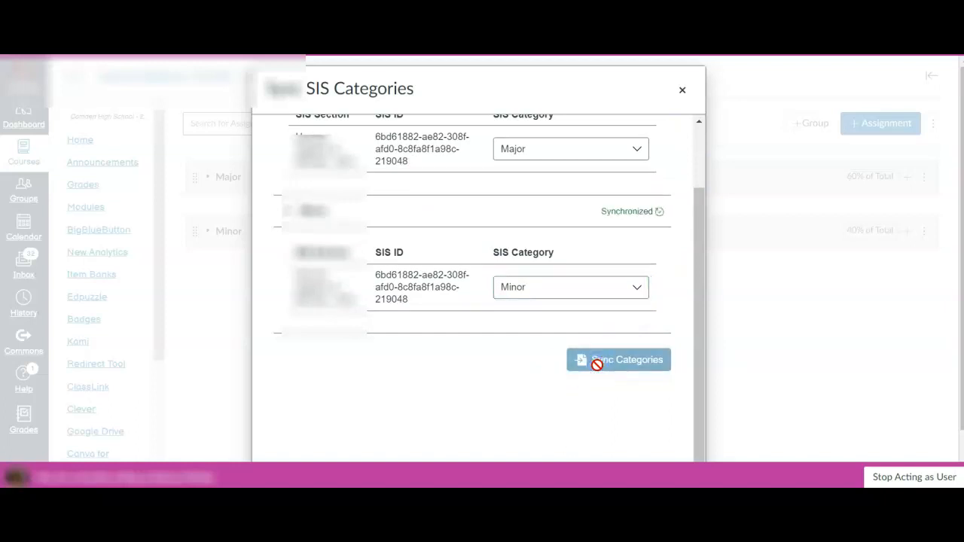
{"action": "scroll", "coordinate": [666, 233], "scroll_direction": "up", "scroll_amount": 2}
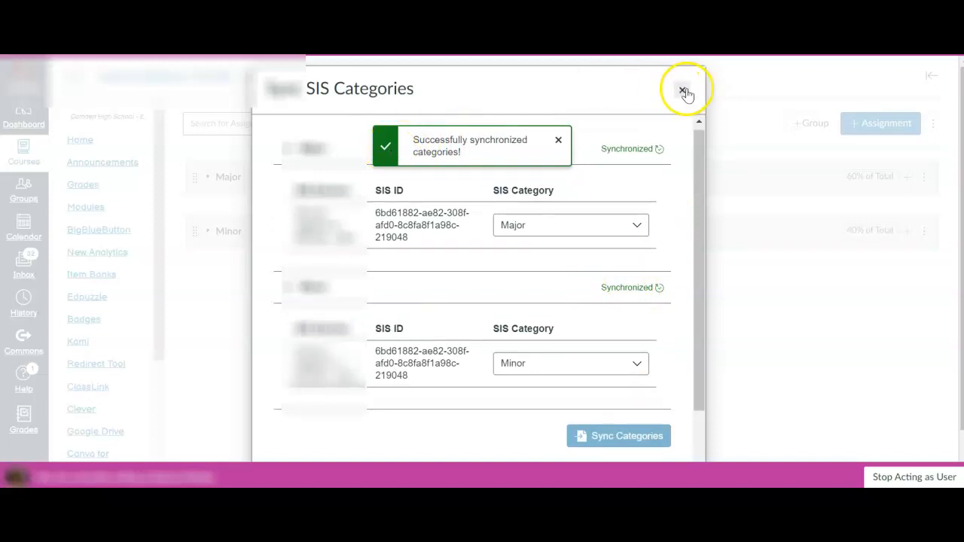
{"action": "left_click", "coordinate": [683, 91]}
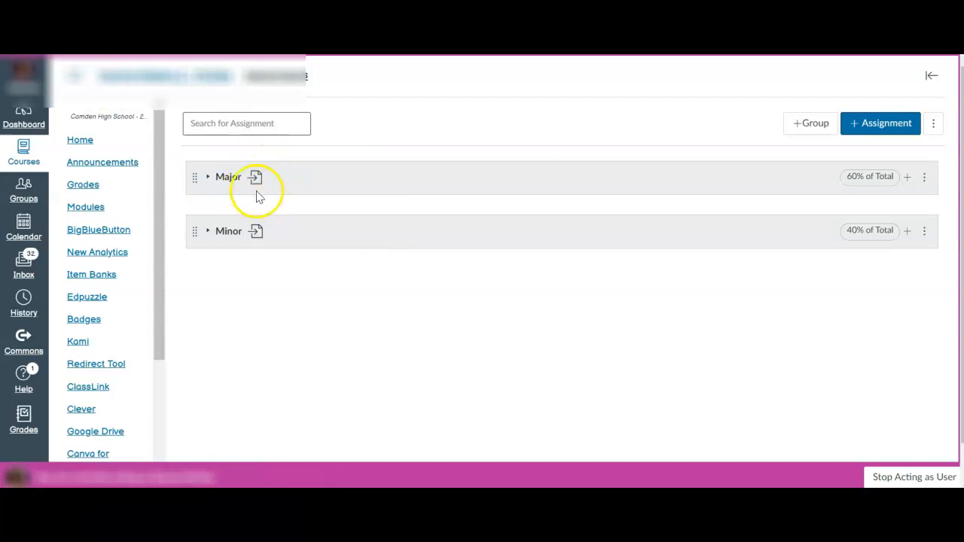
{"action": "left_click_drag", "start_coordinate": [256, 174], "coordinate": [245, 175]}
{"action": "mouse_move", "coordinate": [256, 185]}
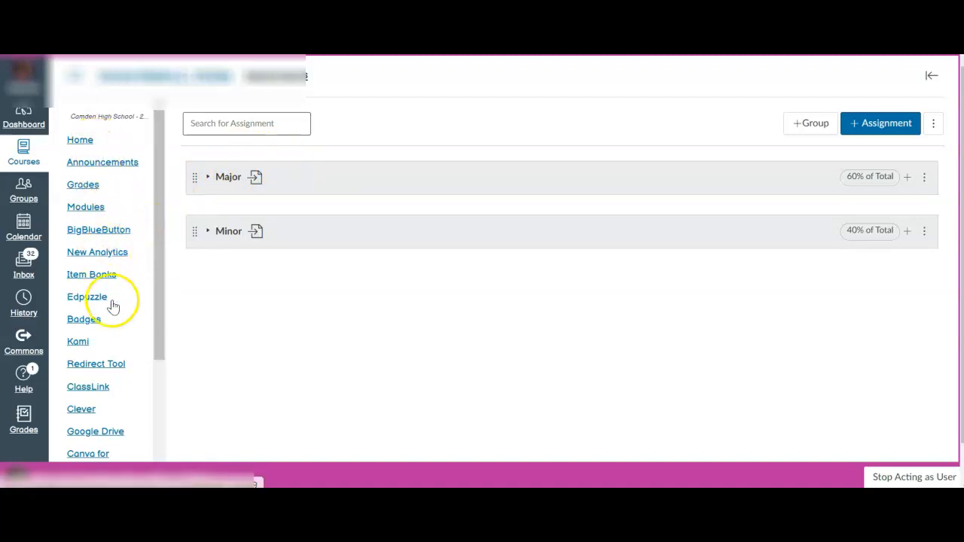
Step: Review the items shown to and hidden from students in the course's navigation settings and save the navigation
{"action": "scroll", "coordinate": [115, 407], "scroll_direction": "down", "scroll_amount": 5}
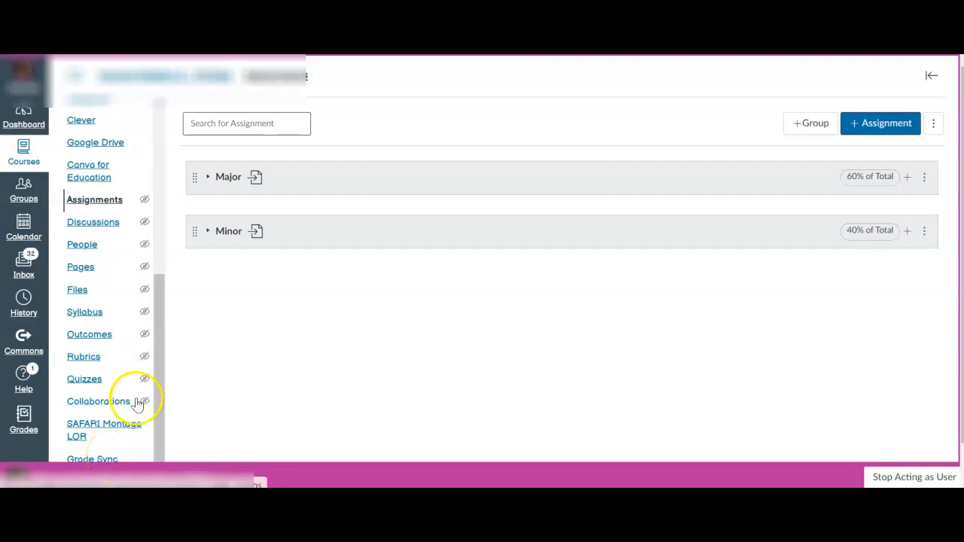
{"action": "scroll", "coordinate": [828, 314], "scroll_direction": "down", "scroll_amount": 1}
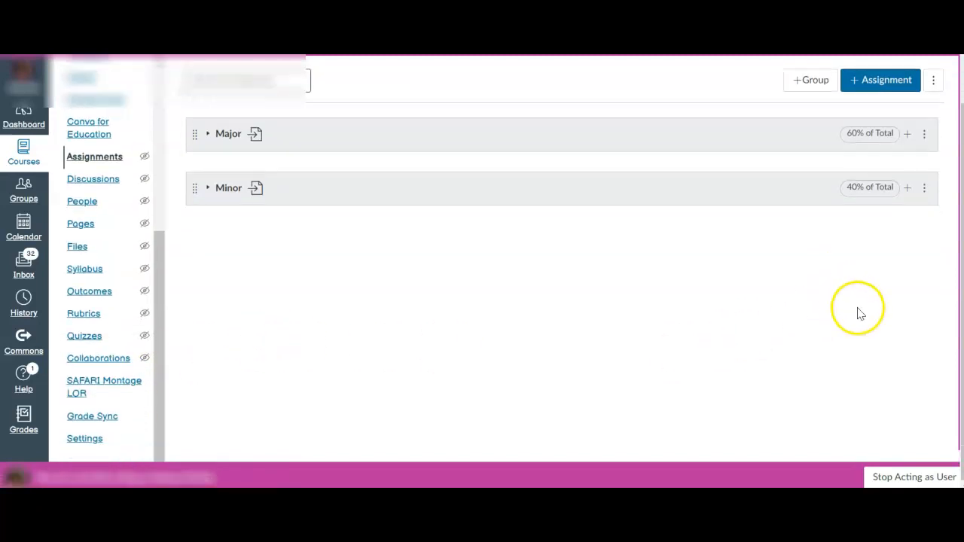
{"action": "left_click", "coordinate": [95, 439]}
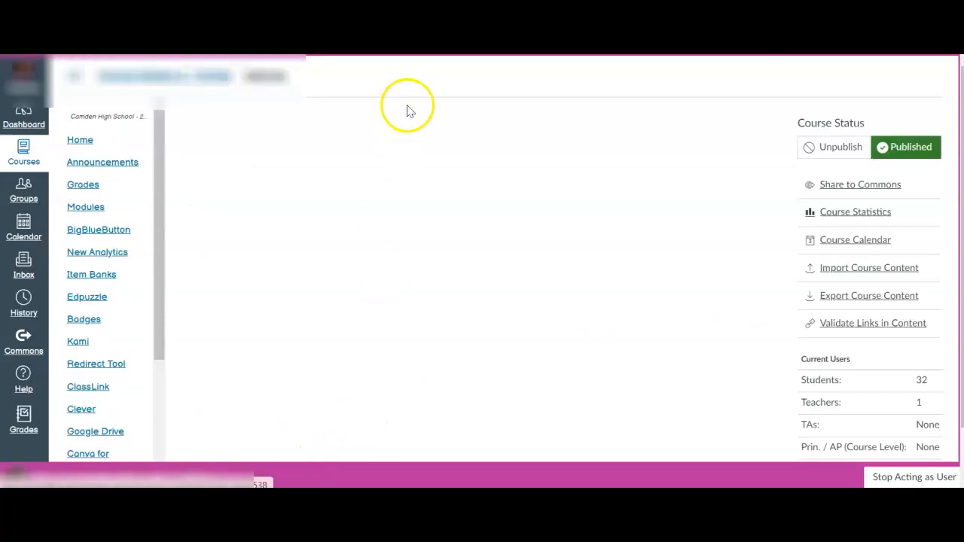
{"action": "left_click", "coordinate": [327, 124]}
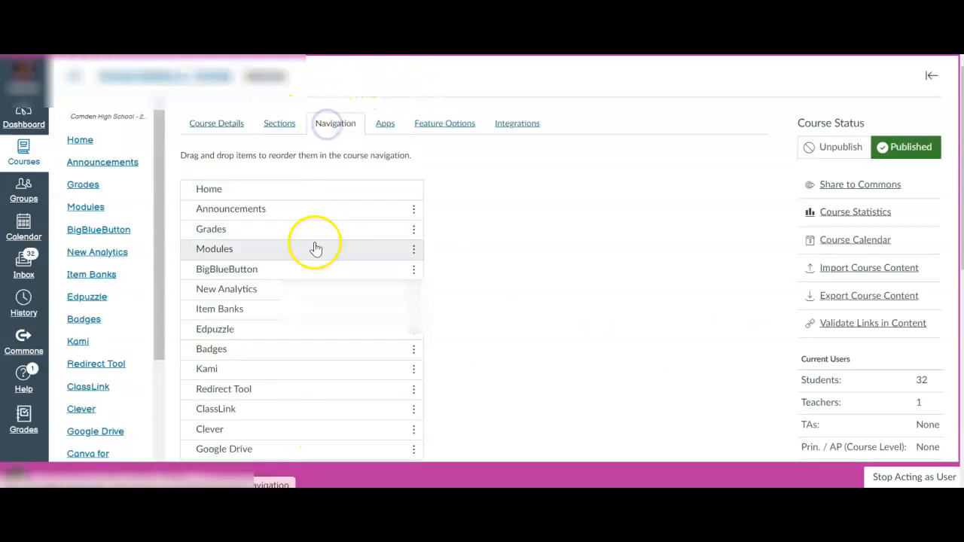
{"action": "scroll", "coordinate": [324, 279], "scroll_direction": "down", "scroll_amount": 3}
{"action": "scroll", "coordinate": [271, 393], "scroll_direction": "down", "scroll_amount": 2}
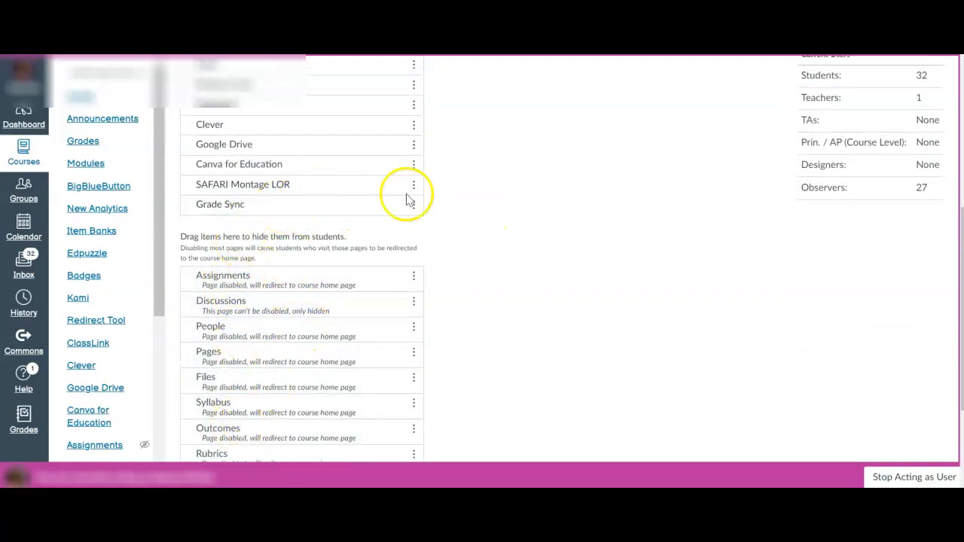
{"action": "scroll", "coordinate": [285, 190], "scroll_direction": "up", "scroll_amount": 5}
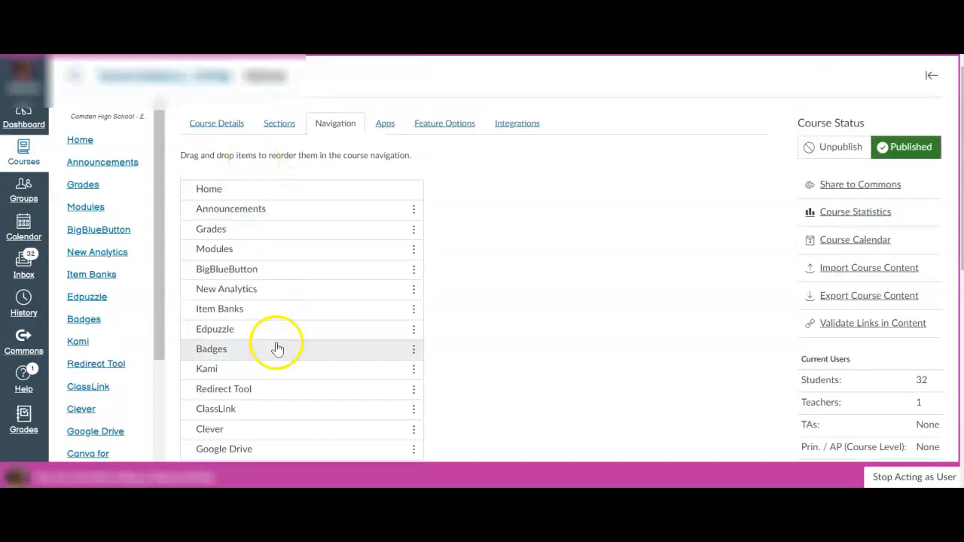
{"action": "scroll", "coordinate": [359, 317], "scroll_direction": "down", "scroll_amount": 8}
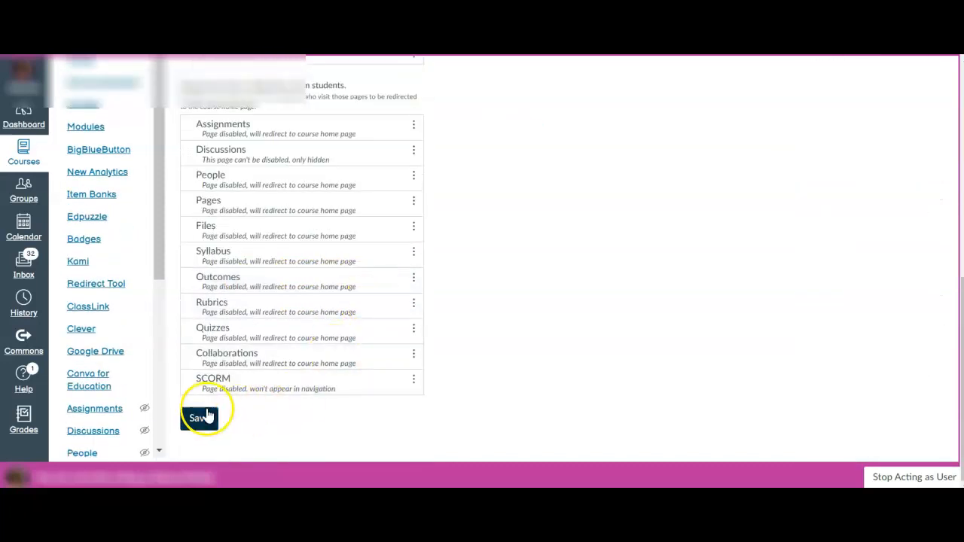
{"action": "left_click", "coordinate": [201, 419]}
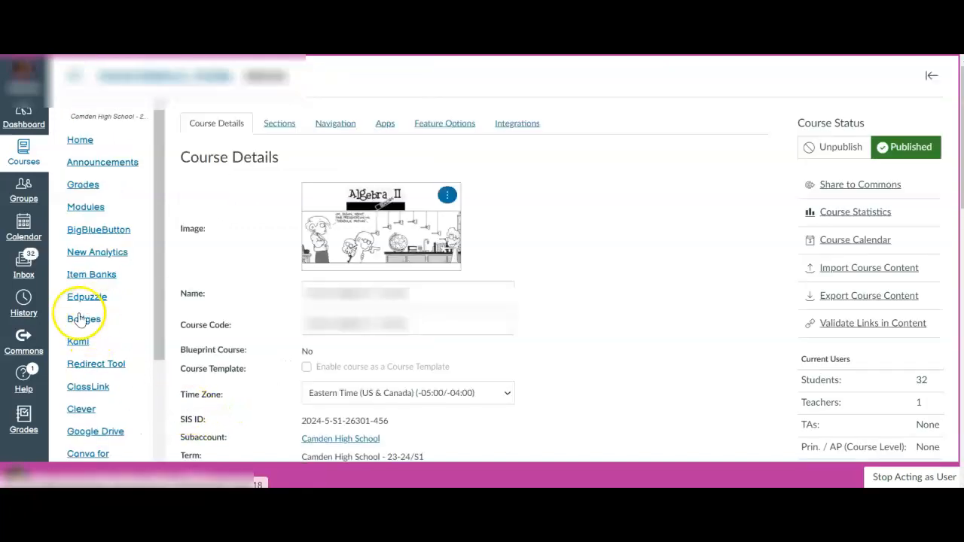
Step: Open the course's Grade Sync tool and enable the Nightly Sync utility
{"action": "scroll", "coordinate": [90, 330], "scroll_direction": "down", "scroll_amount": 2}
{"action": "scroll", "coordinate": [102, 350], "scroll_direction": "down", "scroll_amount": 2}
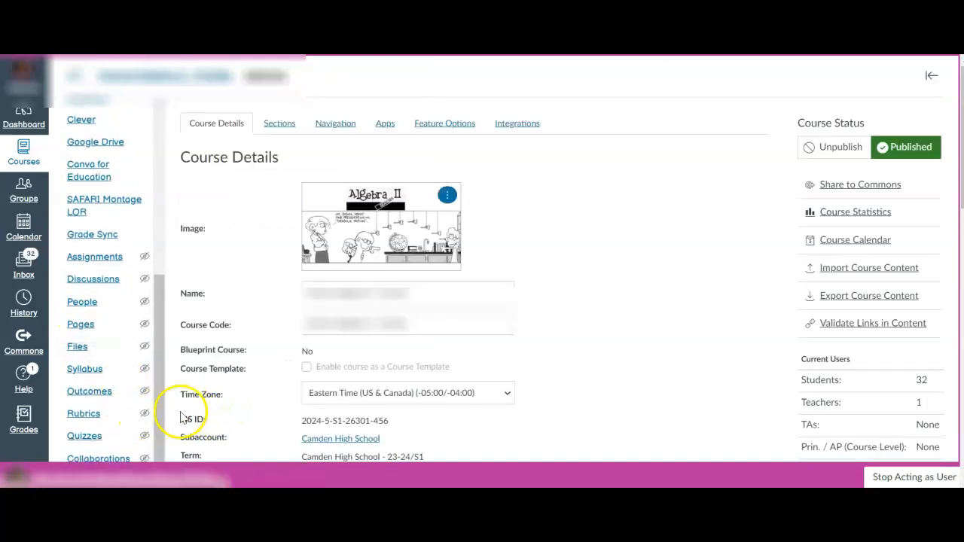
{"action": "scroll", "coordinate": [174, 420], "scroll_direction": "down", "scroll_amount": 4}
{"action": "left_click", "coordinate": [99, 190]}
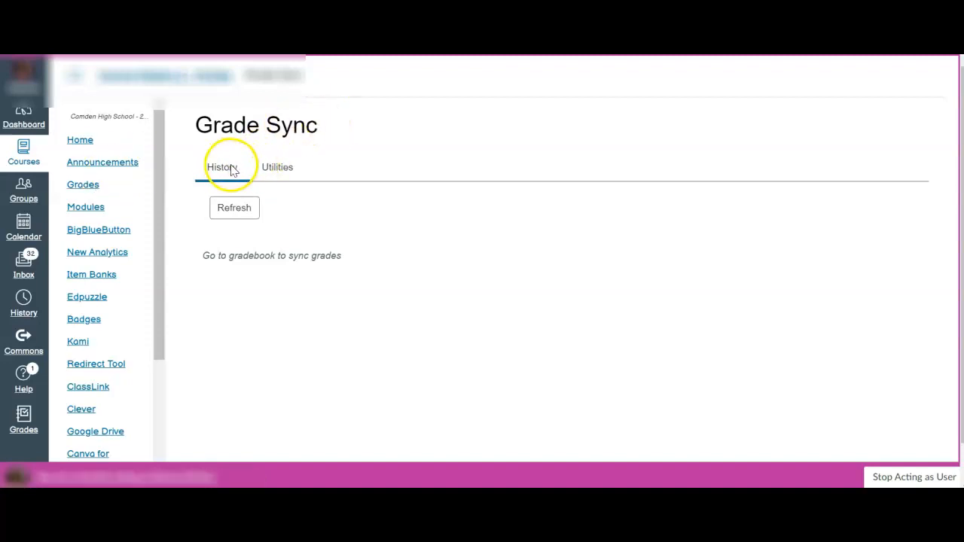
{"action": "left_click", "coordinate": [279, 172]}
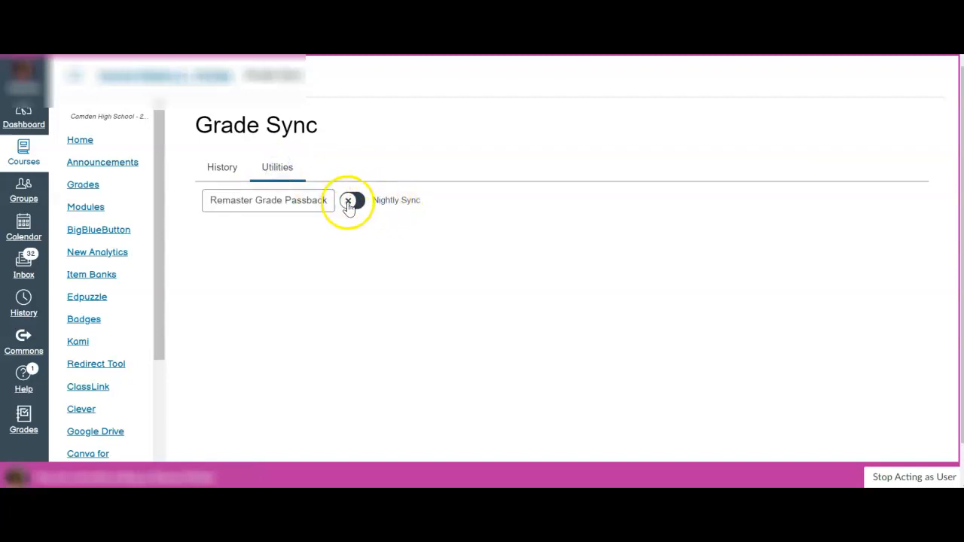
{"action": "left_click", "coordinate": [348, 206]}
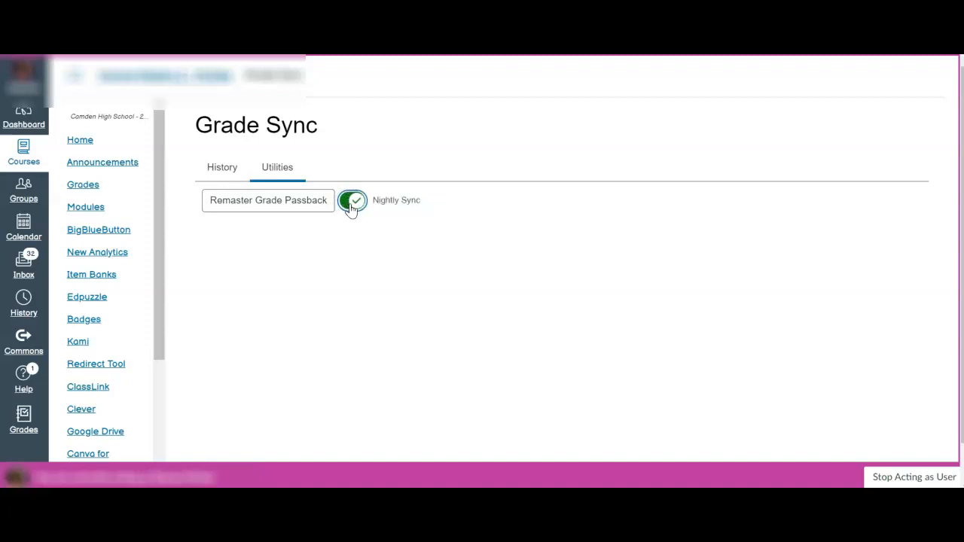
Step: Examine the Grade Sync history for the nightly sync schedule and the course navigation entries around Grade Sync
{"action": "left_click", "coordinate": [236, 171]}
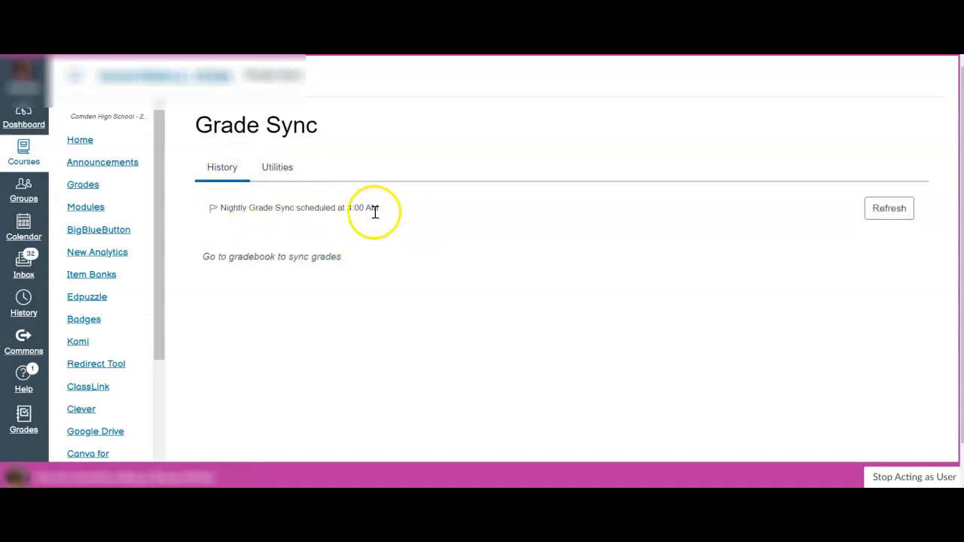
{"action": "left_click", "coordinate": [249, 257]}
{"action": "left_click", "coordinate": [243, 256]}
{"action": "left_click", "coordinate": [243, 256]}
{"action": "scroll", "coordinate": [107, 296], "scroll_direction": "down", "scroll_amount": 5}
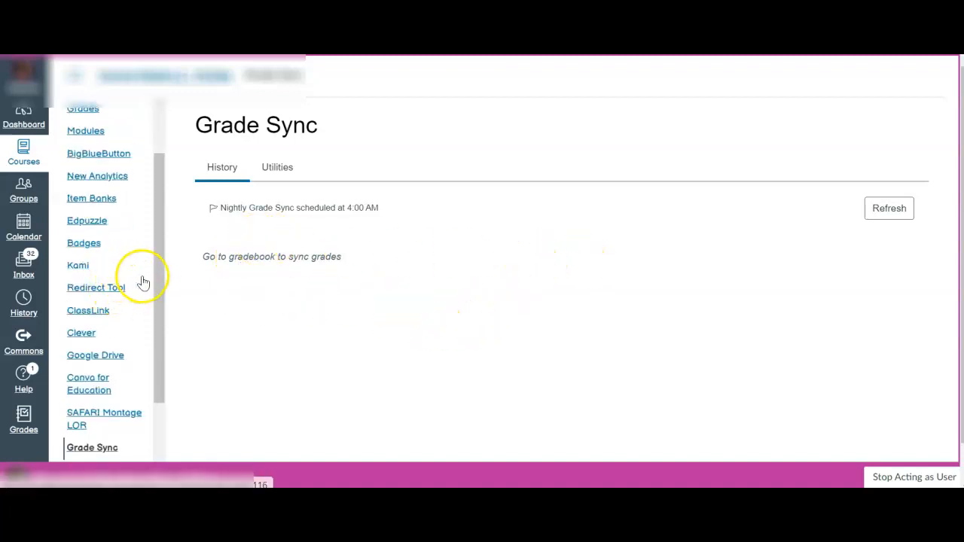
{"action": "scroll", "coordinate": [186, 382], "scroll_direction": "down", "scroll_amount": 1}
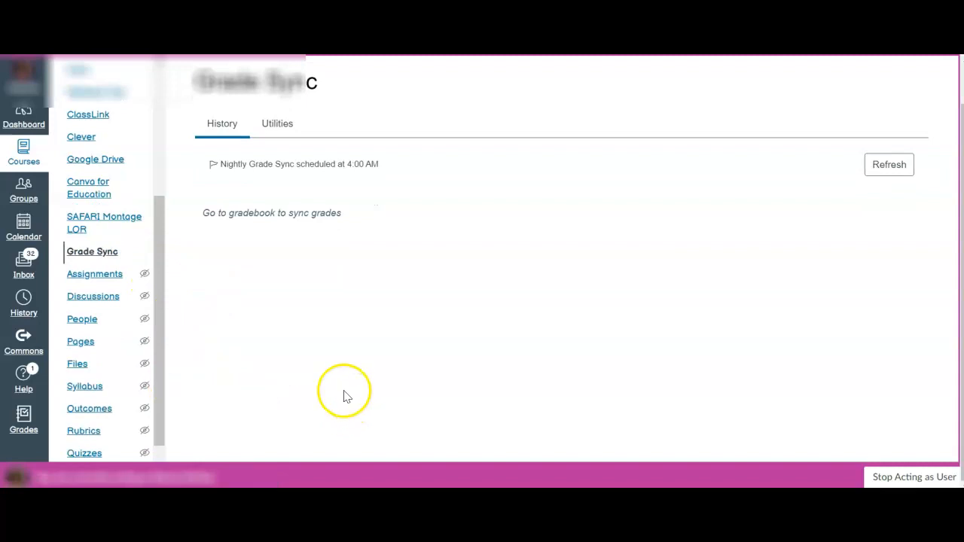